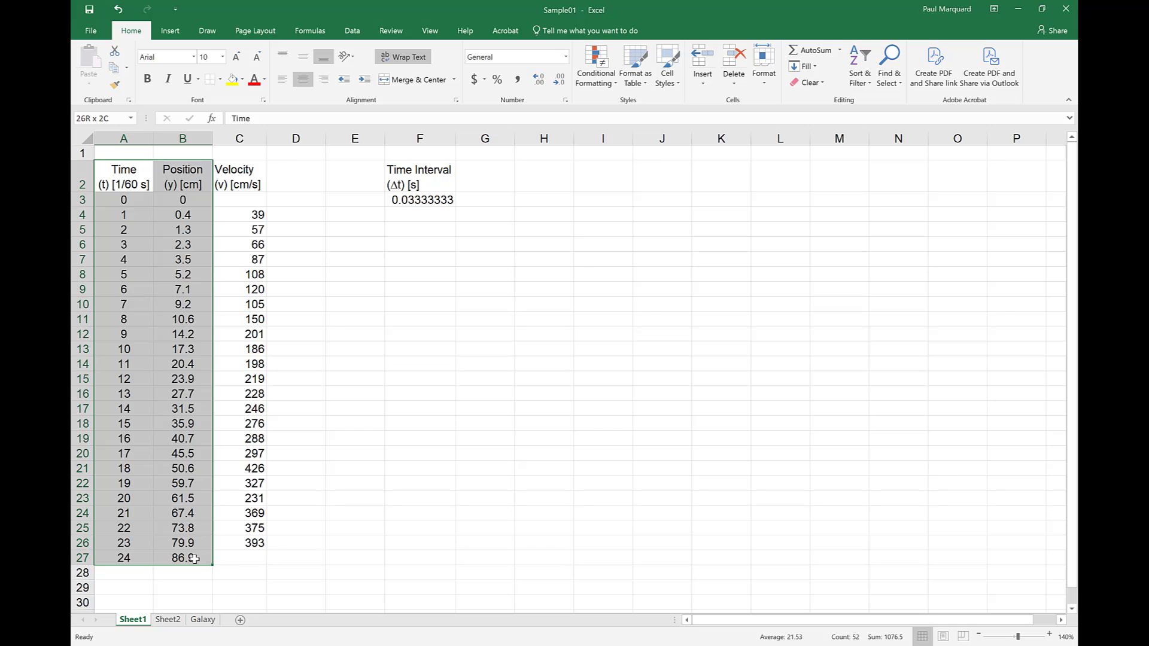
- Insert a markers-only scatter chart from the time and position data in A2:B27 and move it slightly upward
left_click_drag(194, 559, 195, 559)
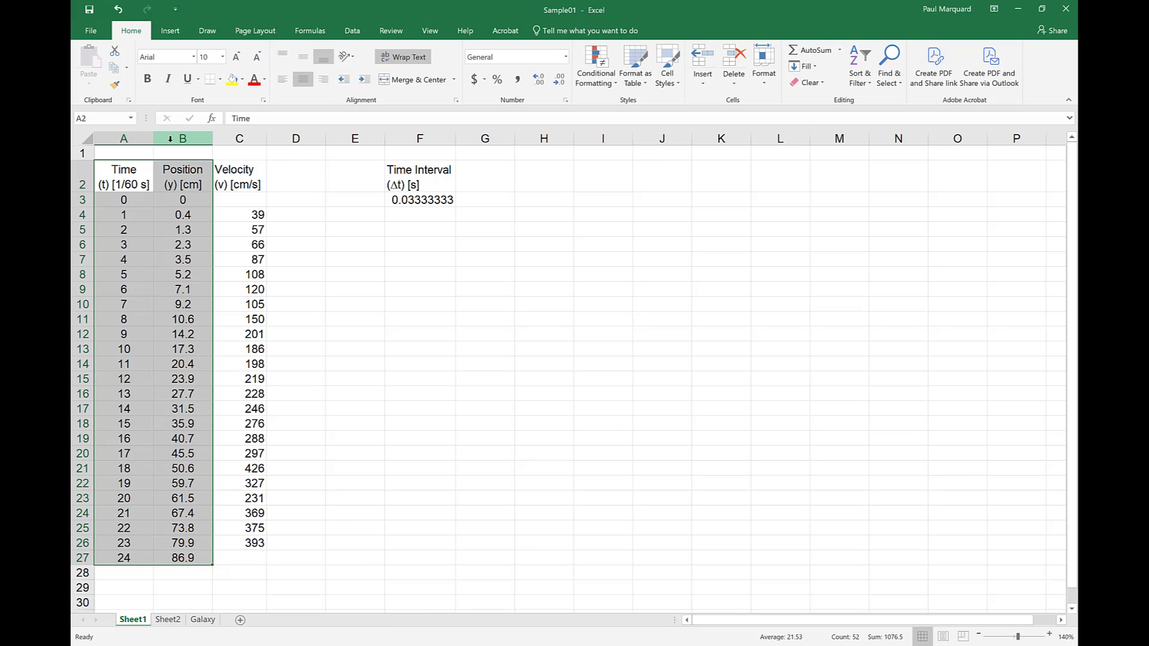
left_click(171, 33)
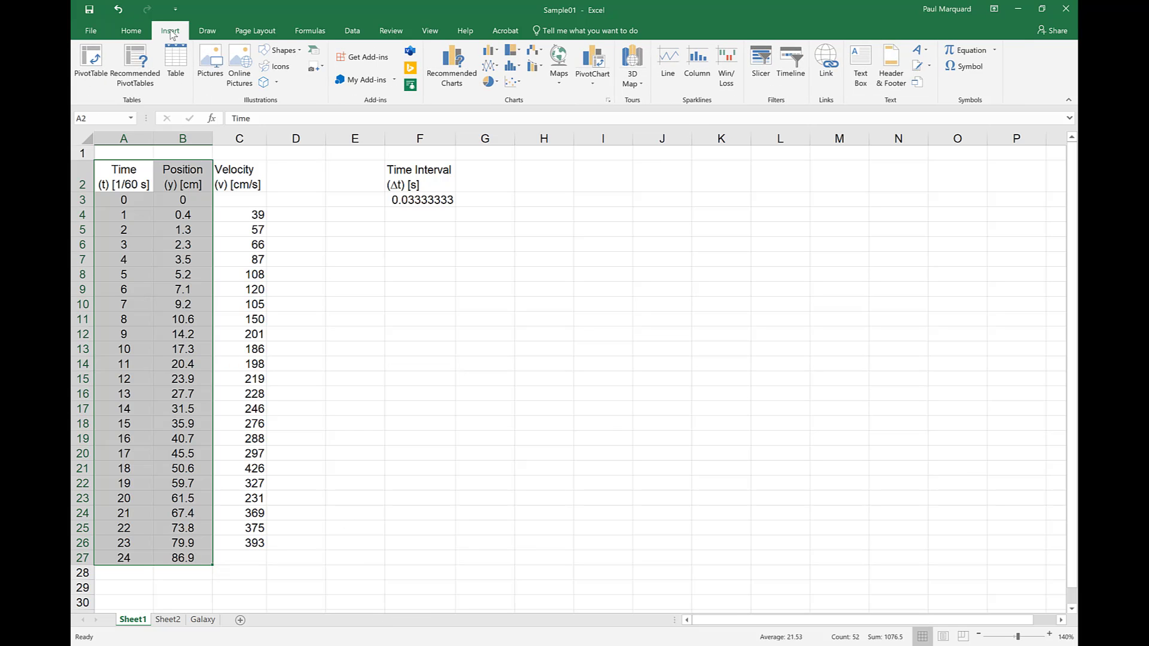
left_click(513, 81)
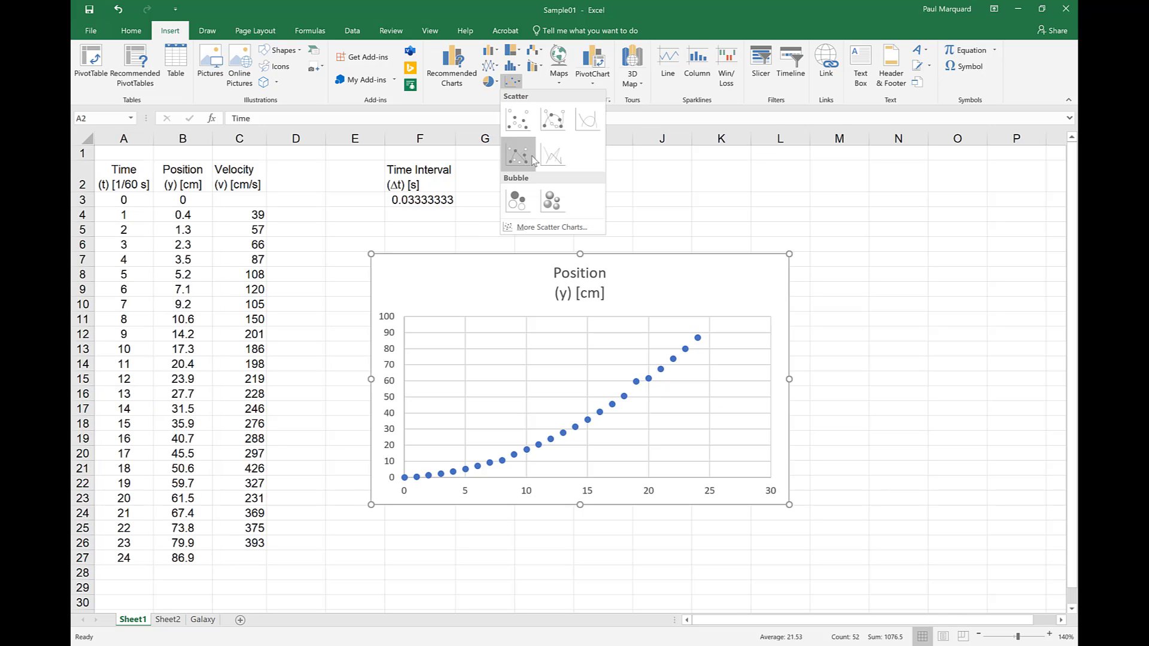
left_click(515, 123)
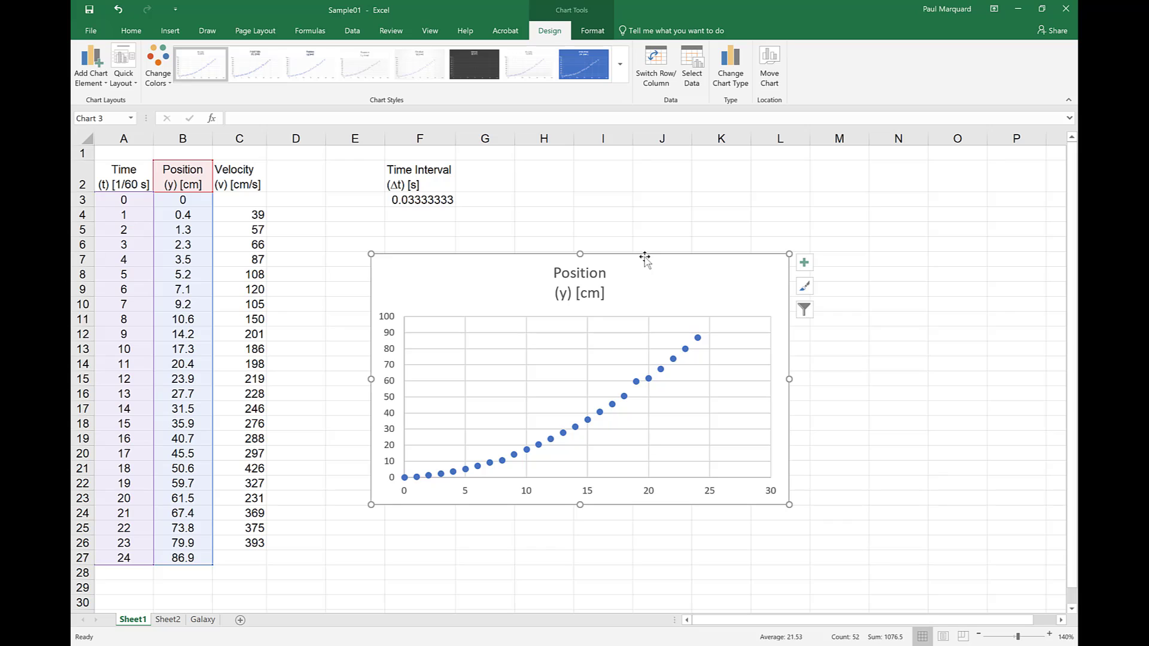
left_click_drag(645, 257, 642, 237)
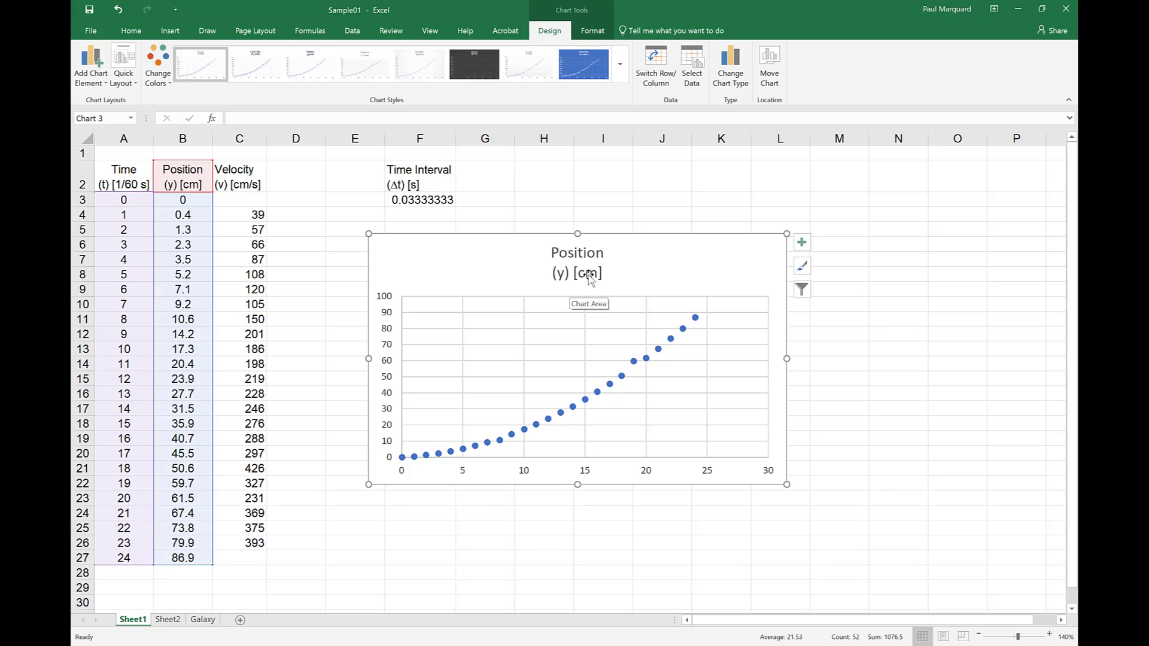
- Change the first line of the chart title to "Position versus Time"
left_click(585, 259)
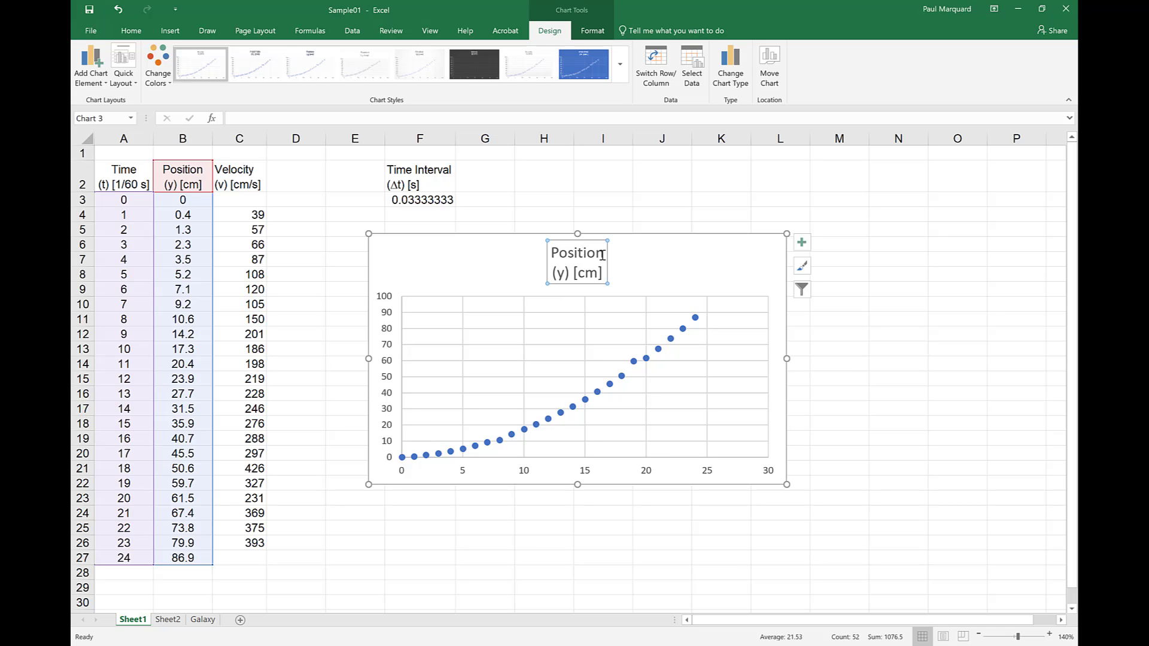
left_click(602, 256)
type("v")
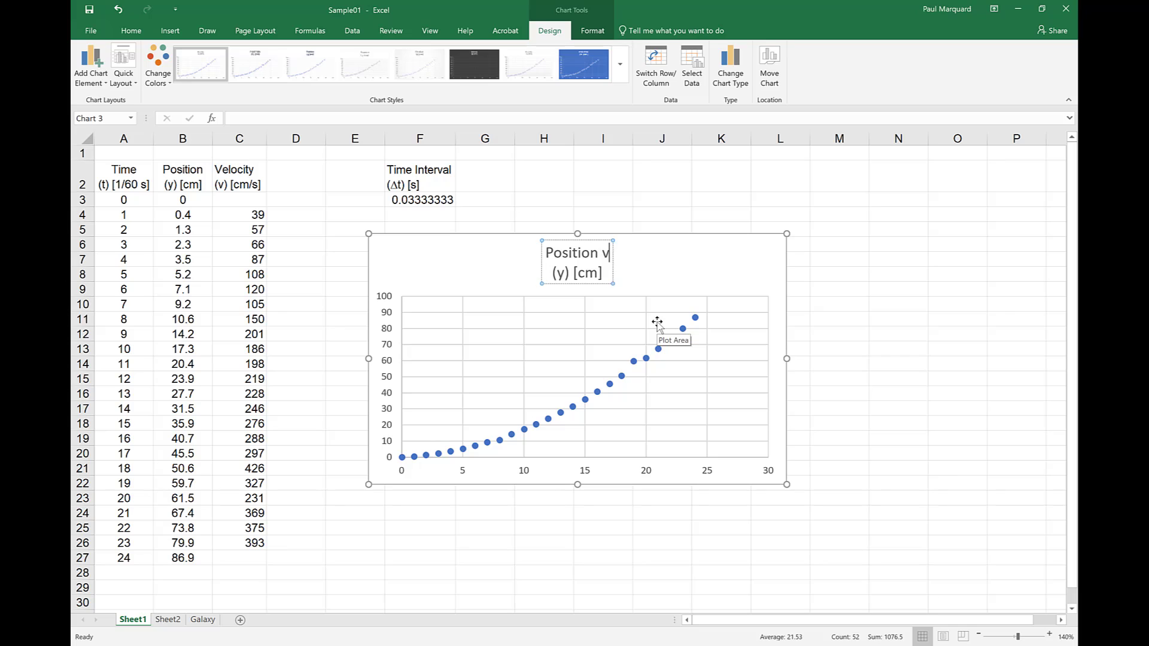
type("ersus time")
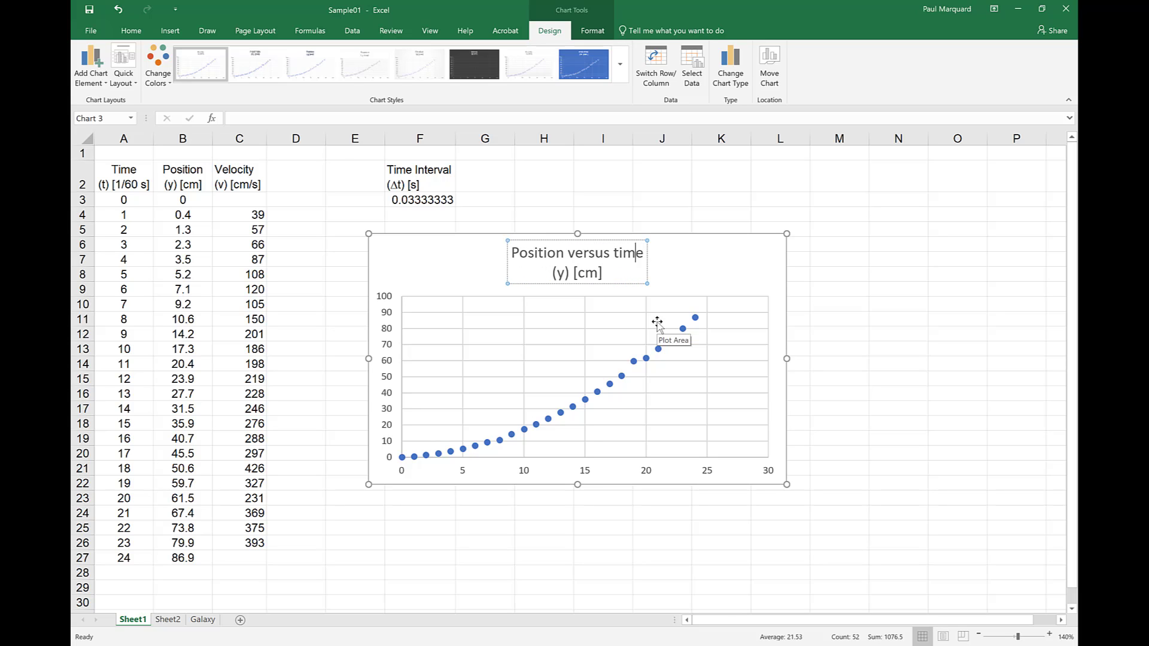
key("Delete")
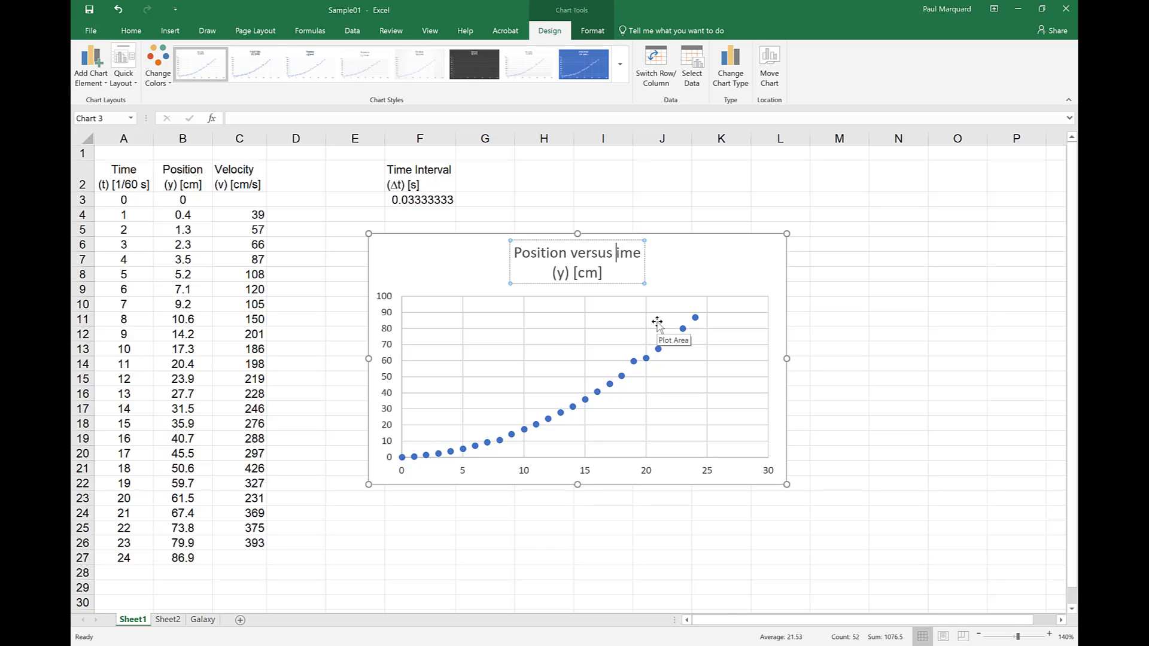
type("T")
- Replace the second line of the chart title with "for a freely falling object"
left_click(606, 275)
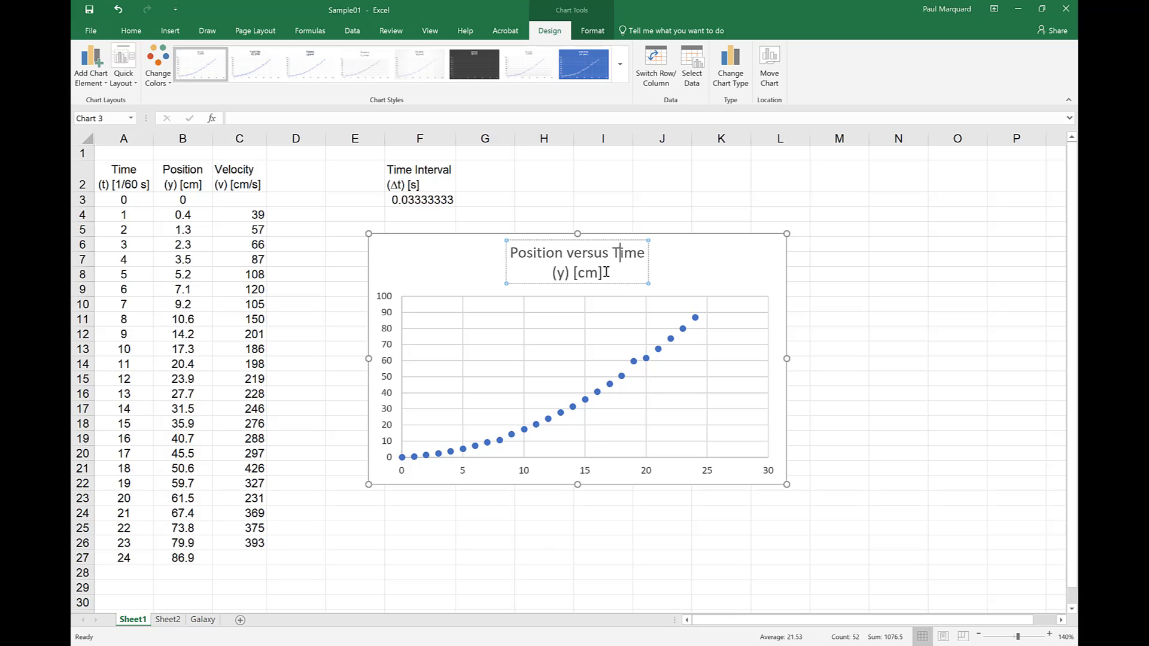
key("BackSpace")
key("BackSpace")
key("BackSpace")
key("BackSpace")
key("BackSpace")
key("BackSpace")
key("BackSpace")
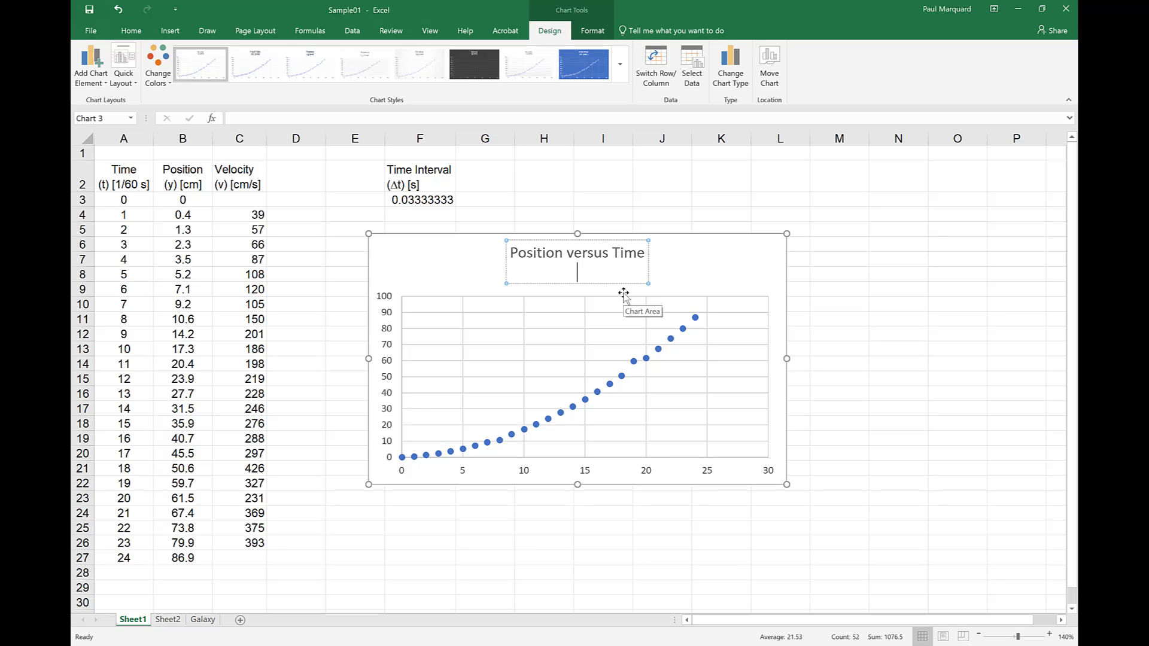
type("for a freely falling o")
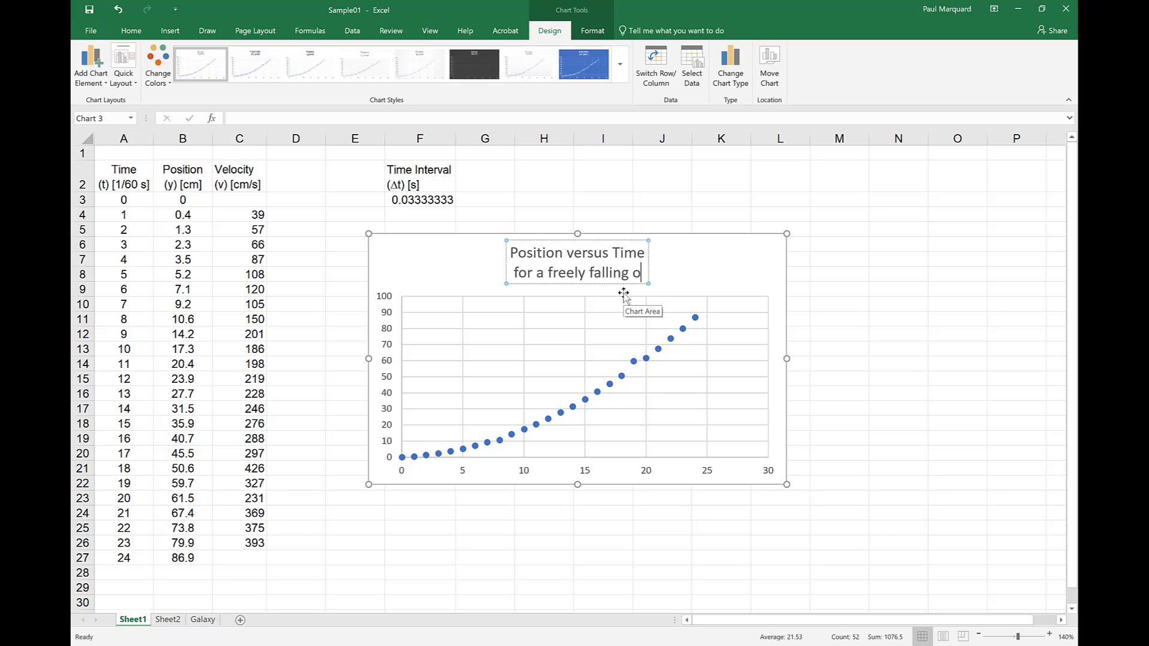
type("bjec")
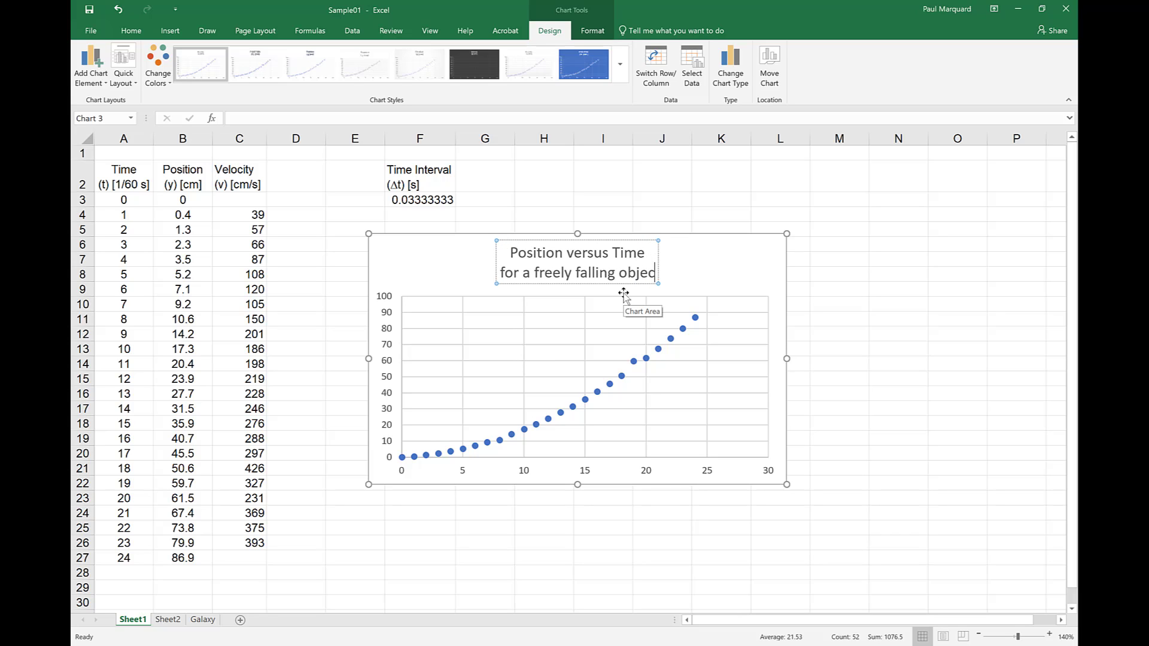
type("t")
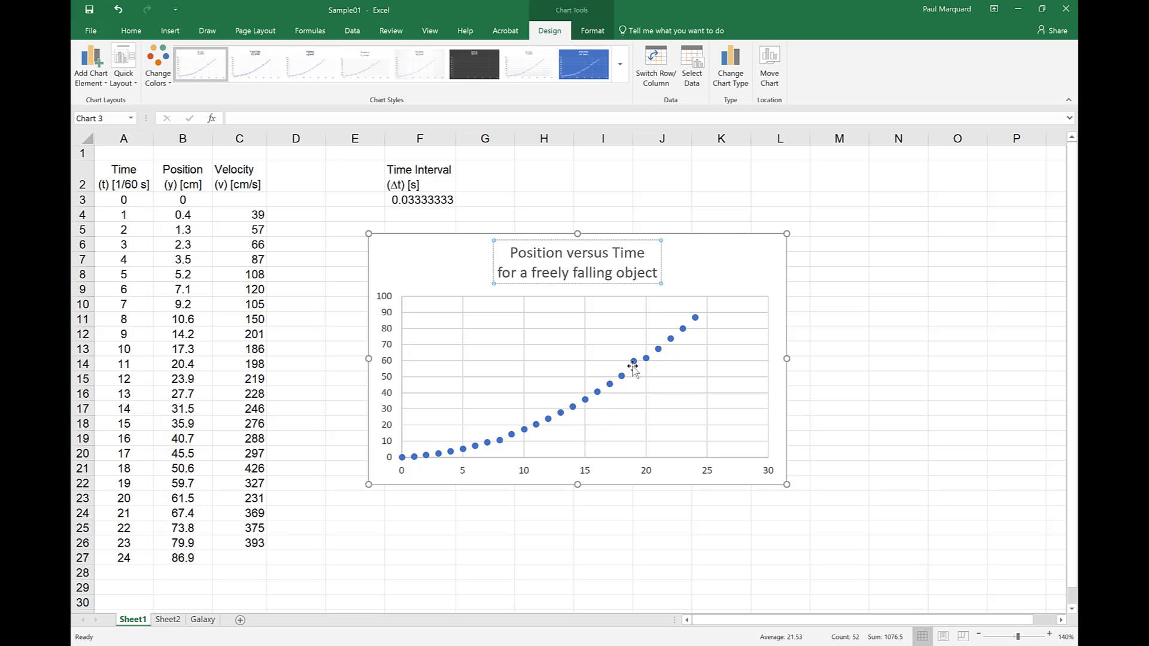
- Select the outlying data point at time 19 in the chart and correct its position in cell B22 to 55.7
mouse_move(636, 367)
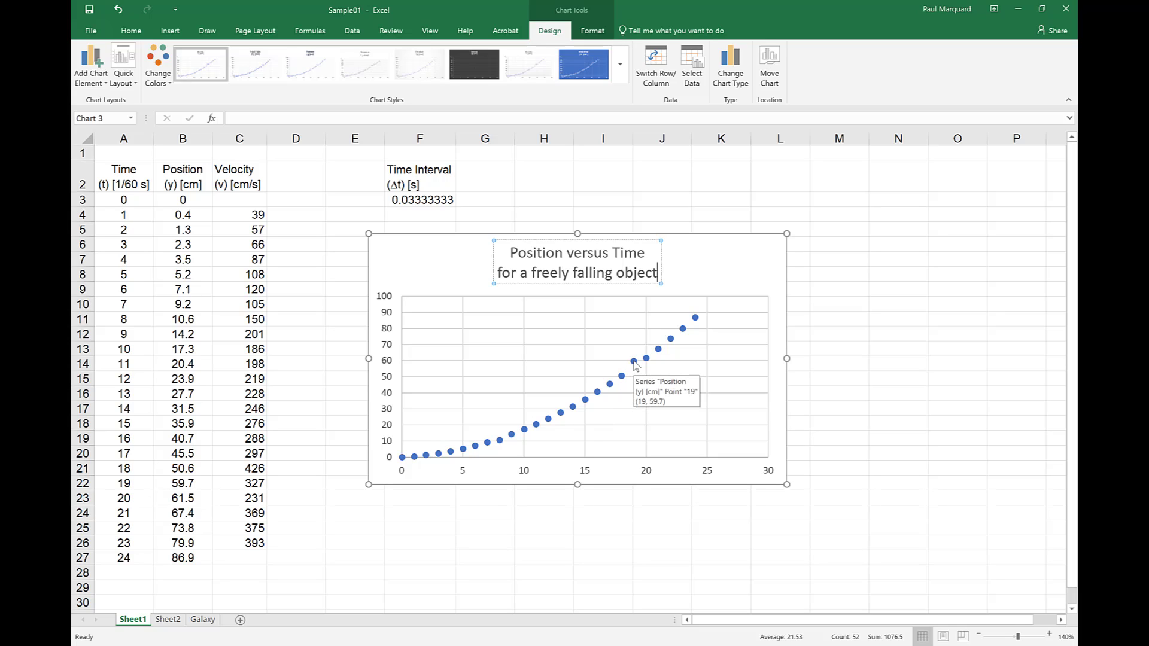
left_click(634, 363)
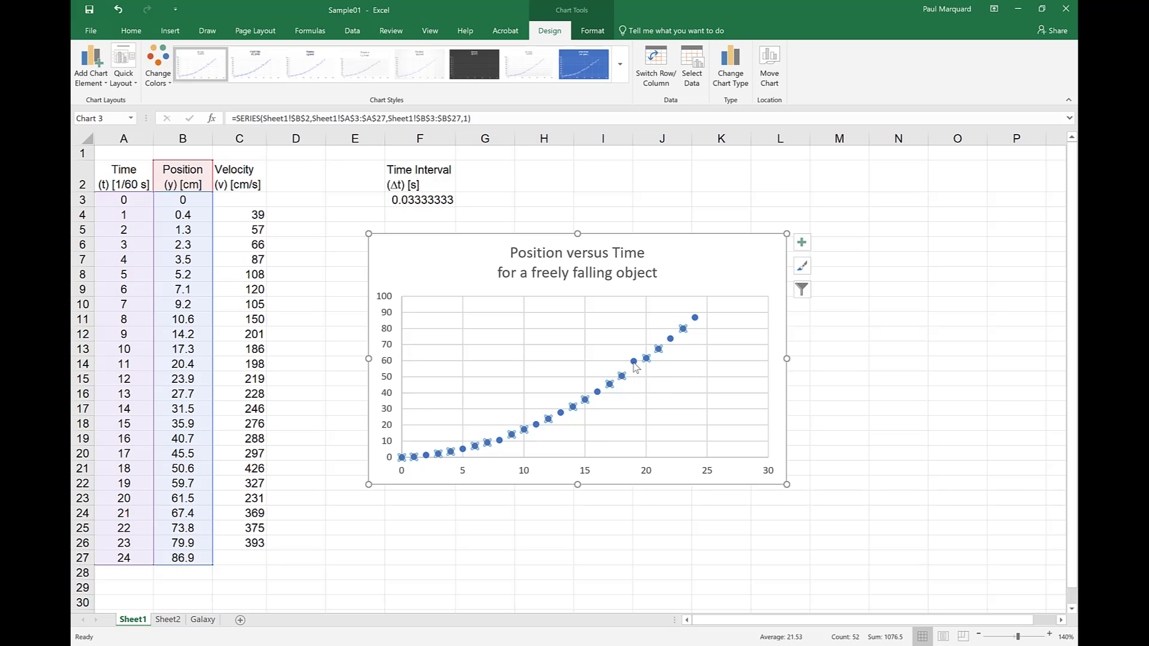
left_click(634, 363)
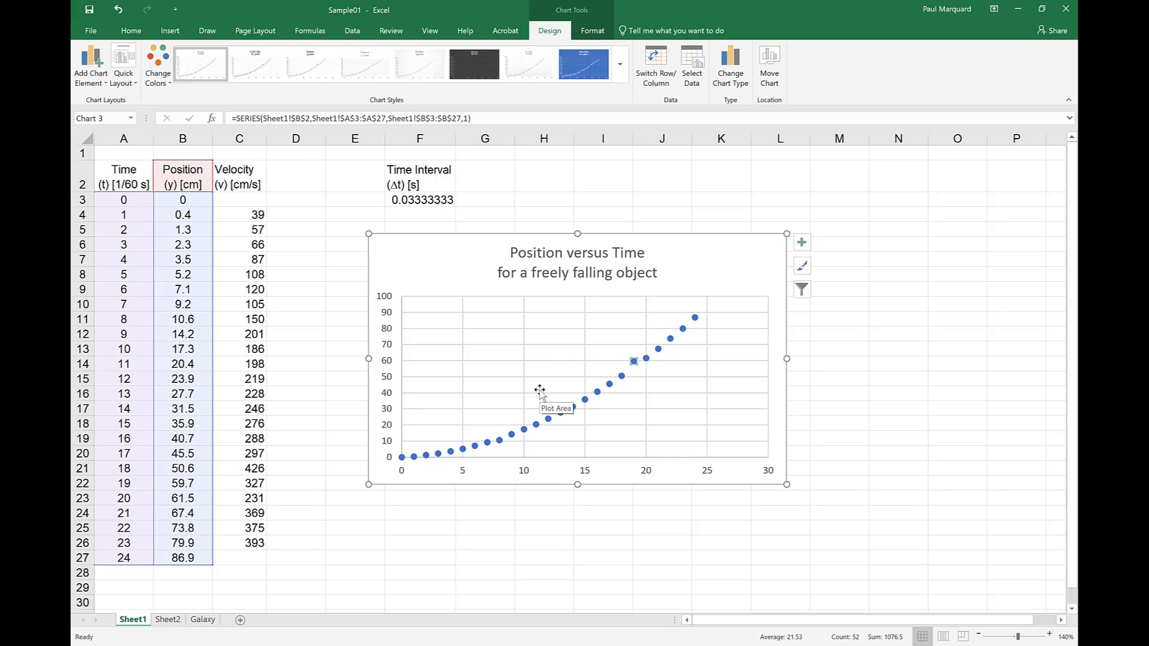
left_click(177, 485)
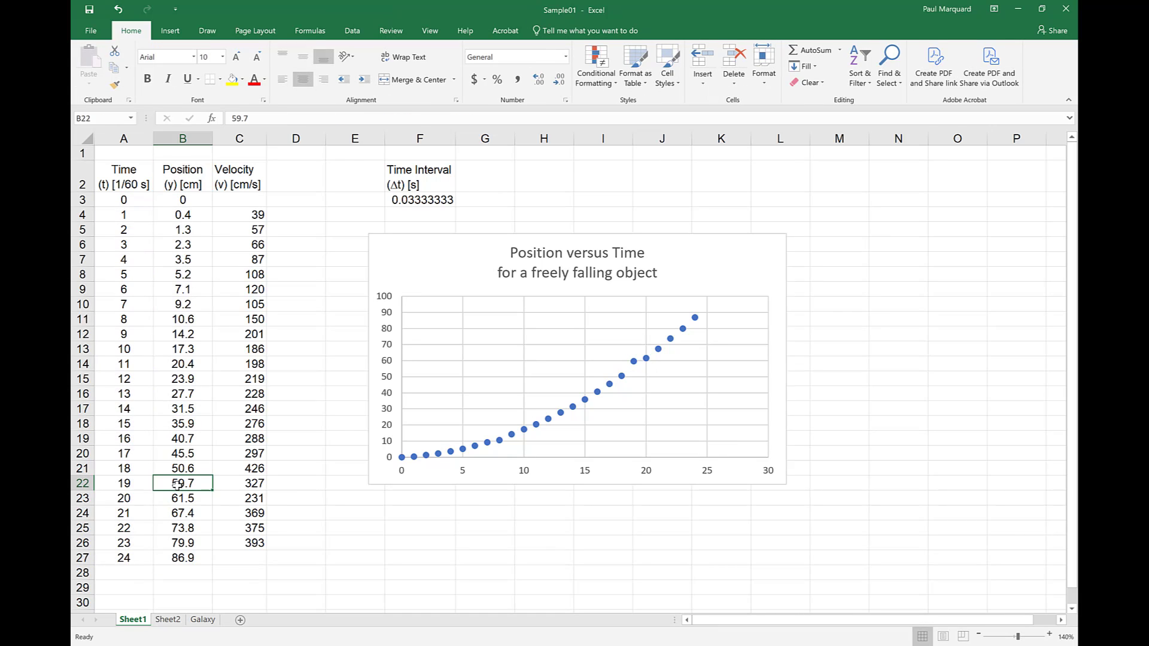
type("55.7")
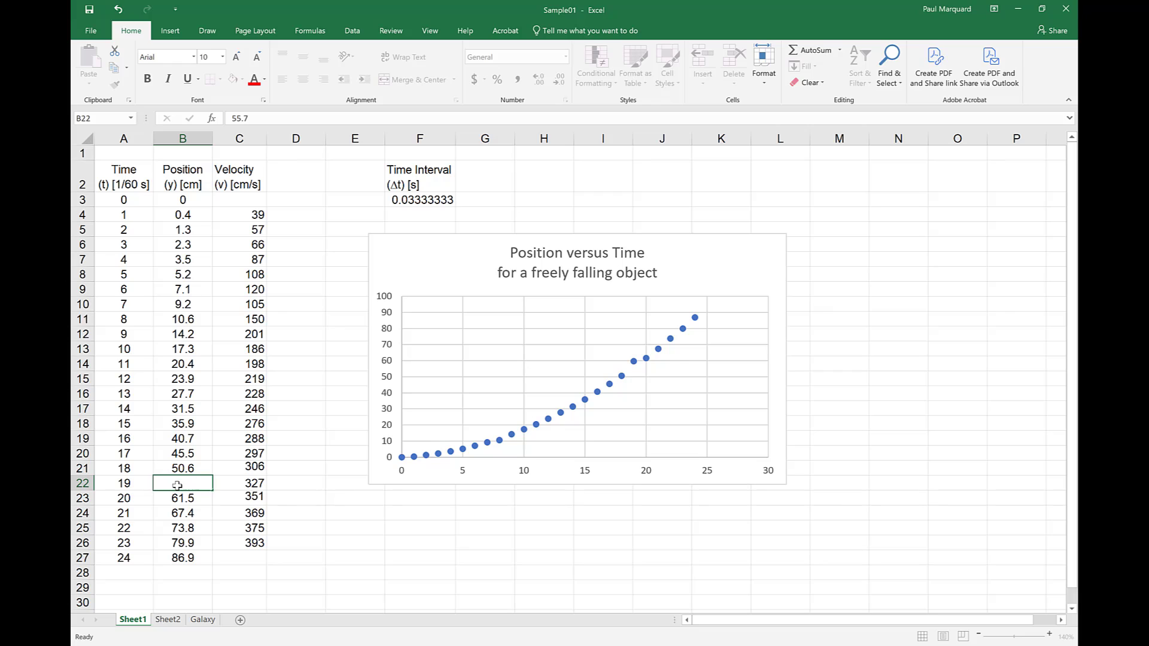
key("Return")
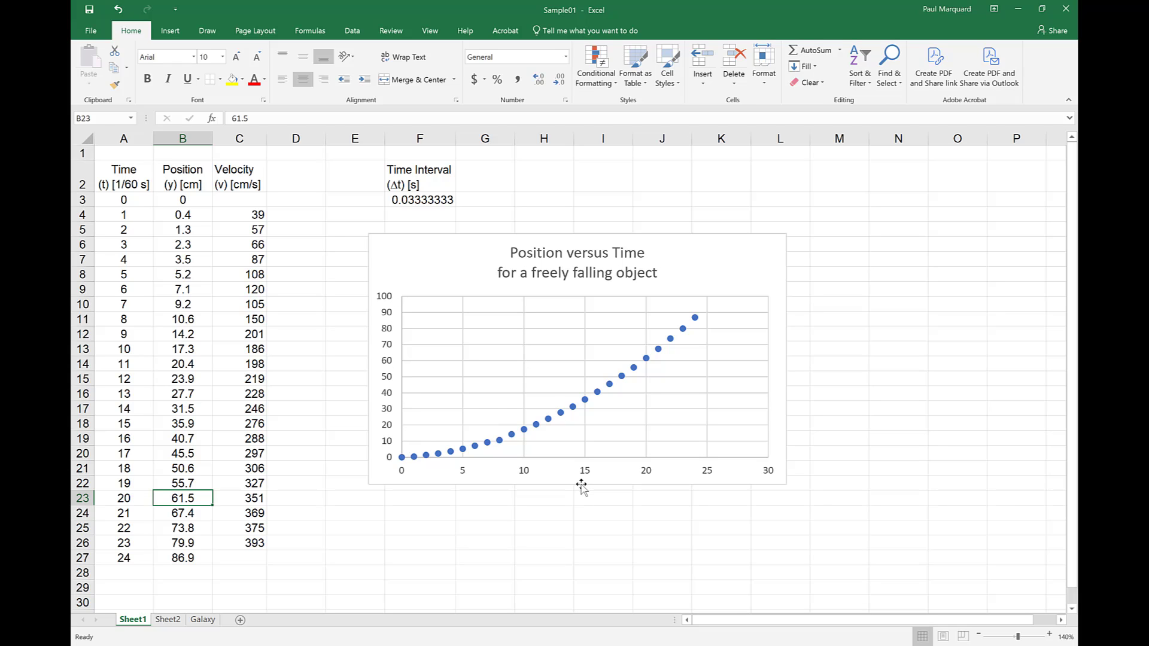
- Make the position chart taller by extending its lower edge down to row 28
left_click(563, 476)
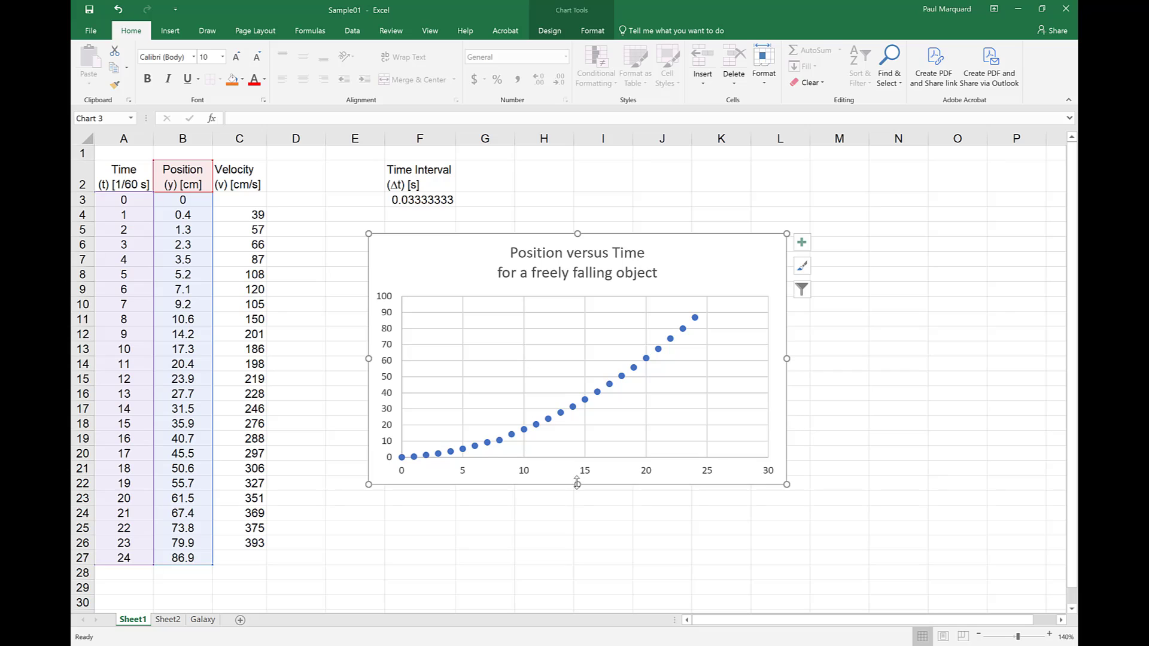
left_click_drag(576, 483, 578, 577)
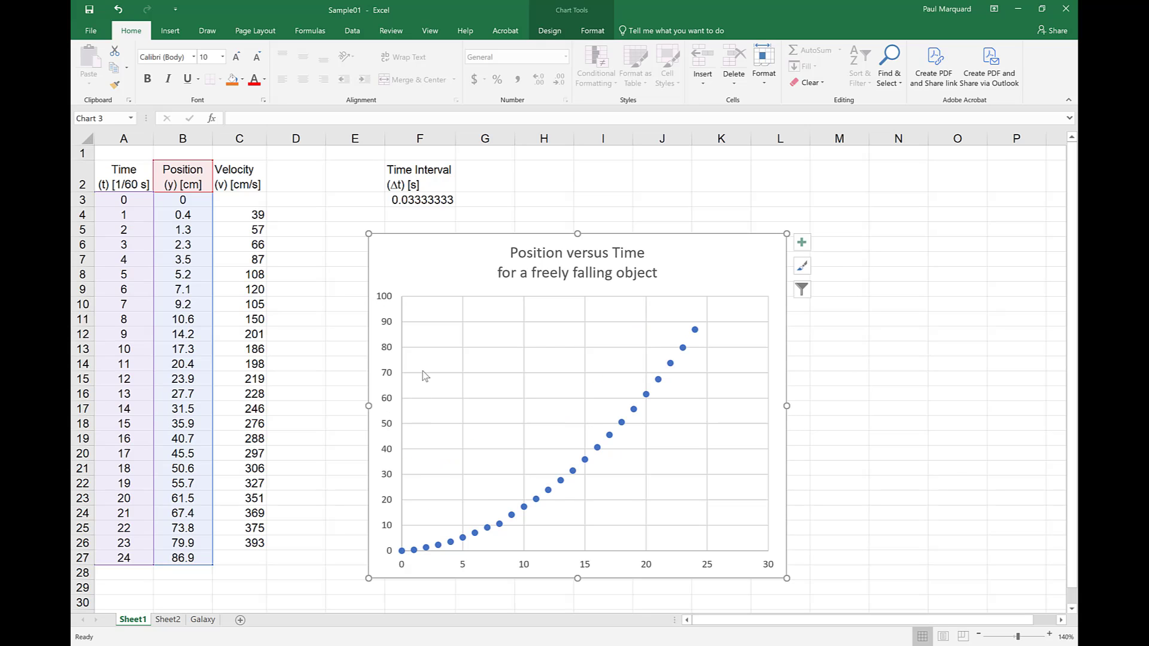
left_click_drag(1071, 309, 1071, 324)
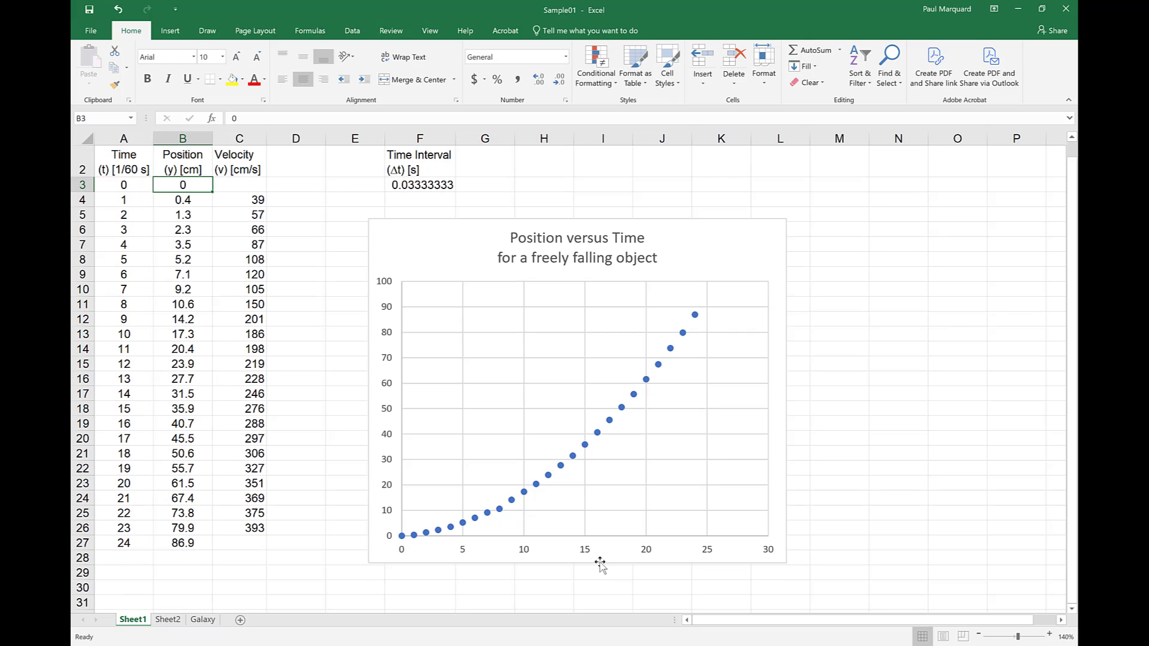
- Add a primary horizontal axis title to the chart reading "Time (t) [1/60 s]"
left_click(524, 555)
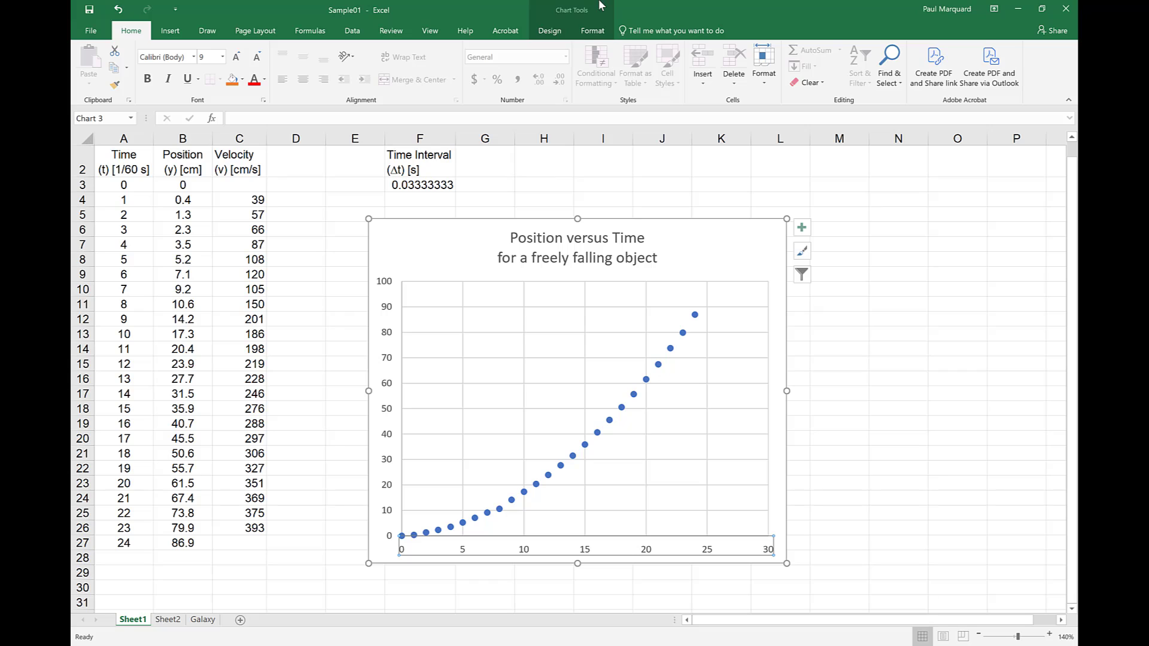
left_click(556, 35)
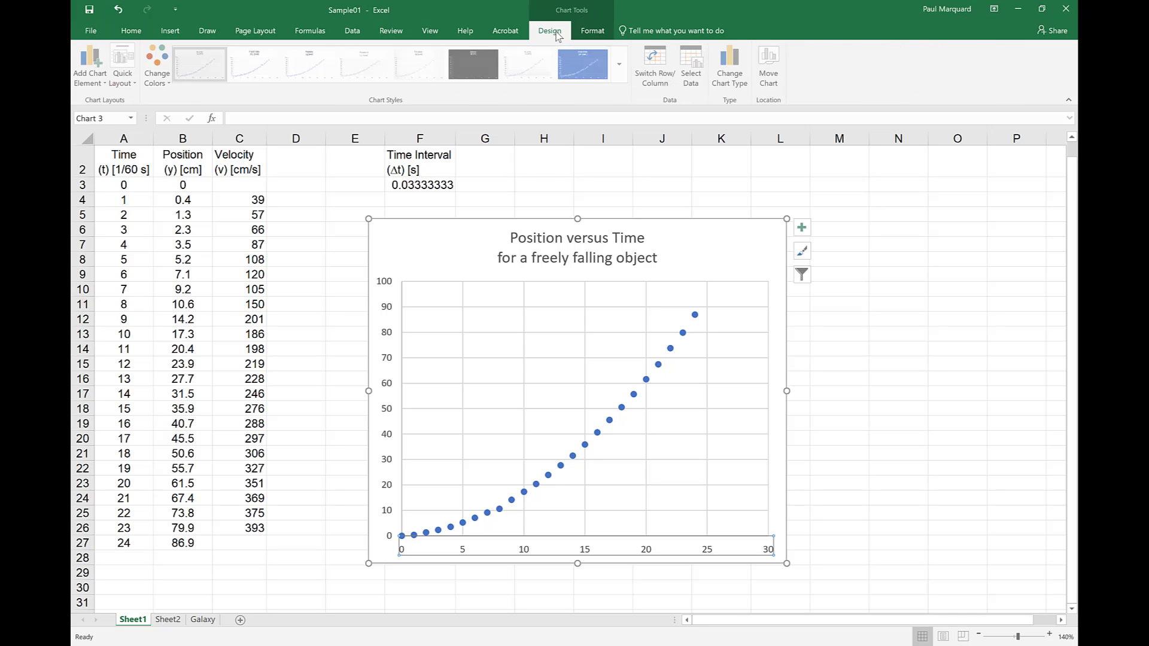
left_click(89, 64)
mouse_move(95, 119)
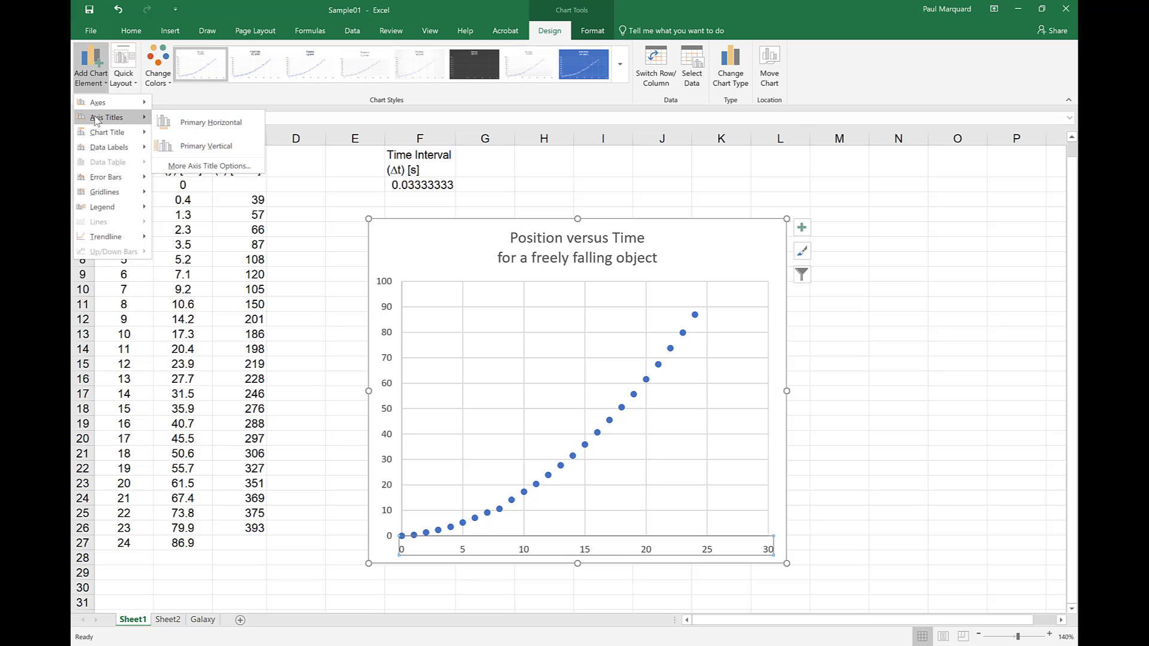
left_click(202, 123)
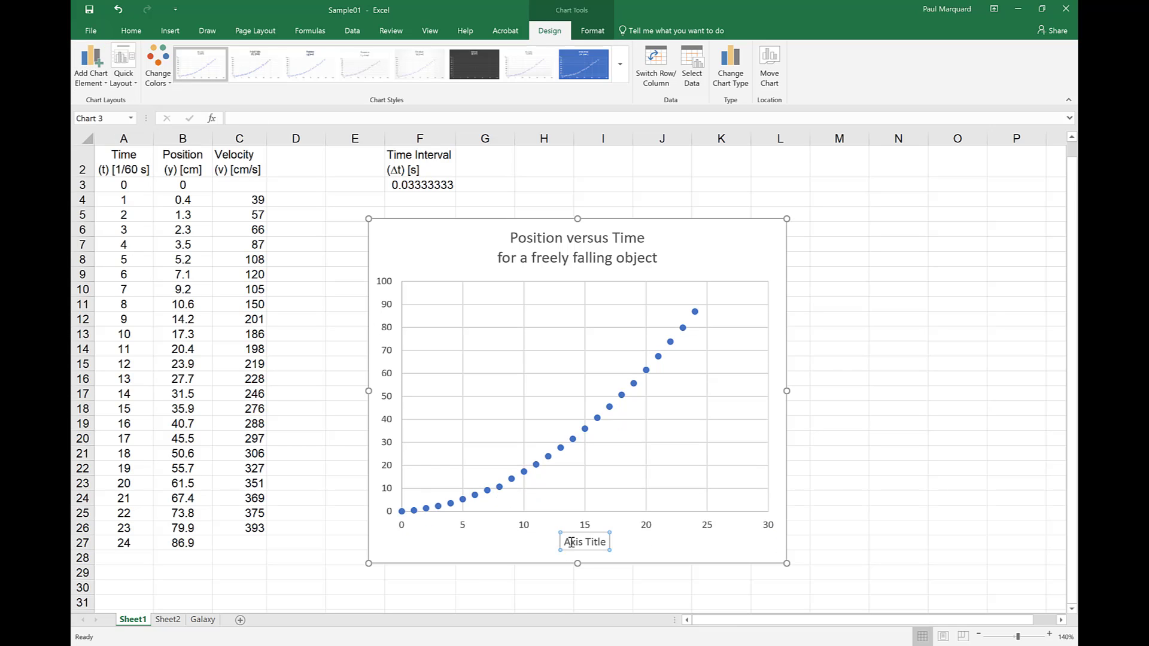
left_click_drag(565, 542, 604, 542)
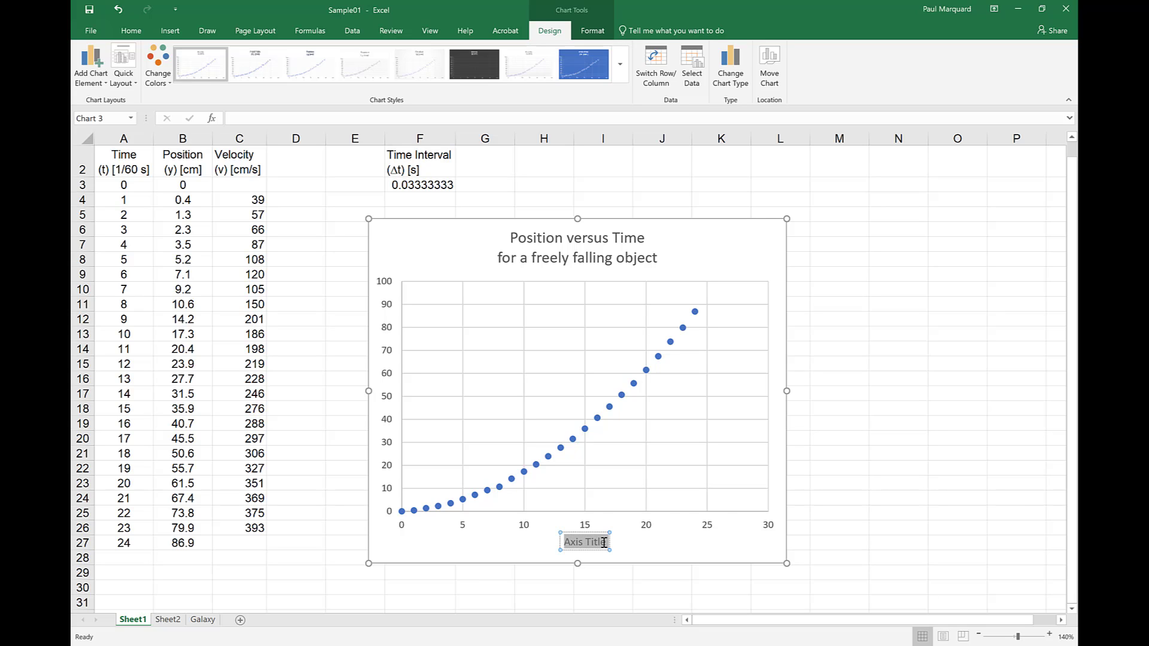
type("T")
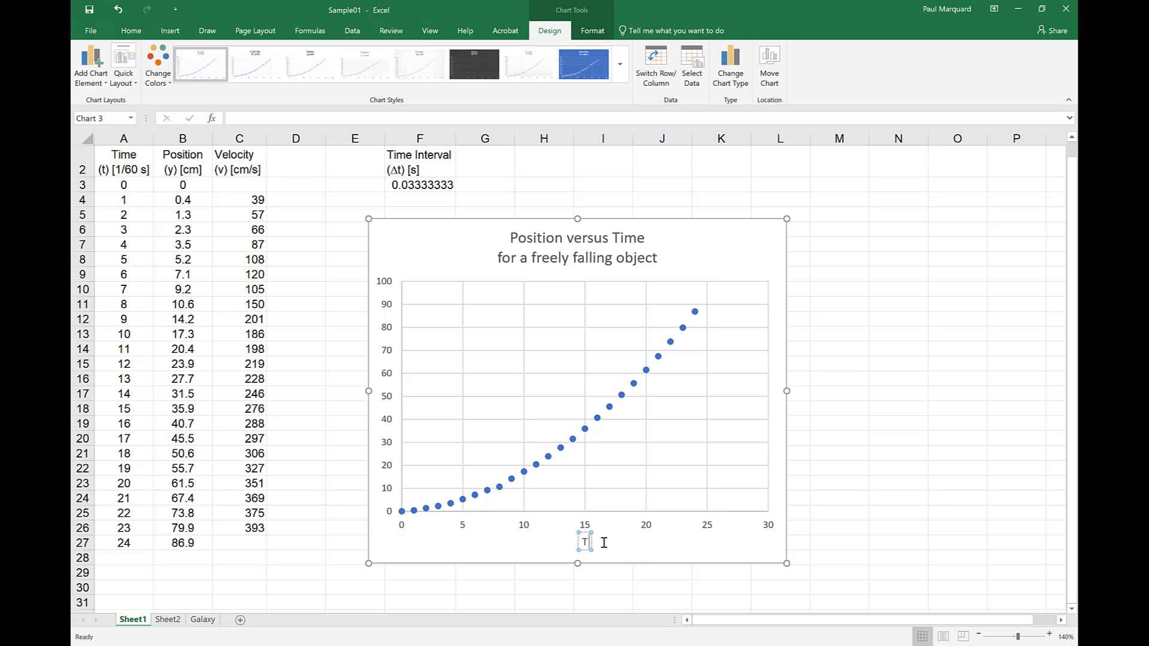
type("ime (")
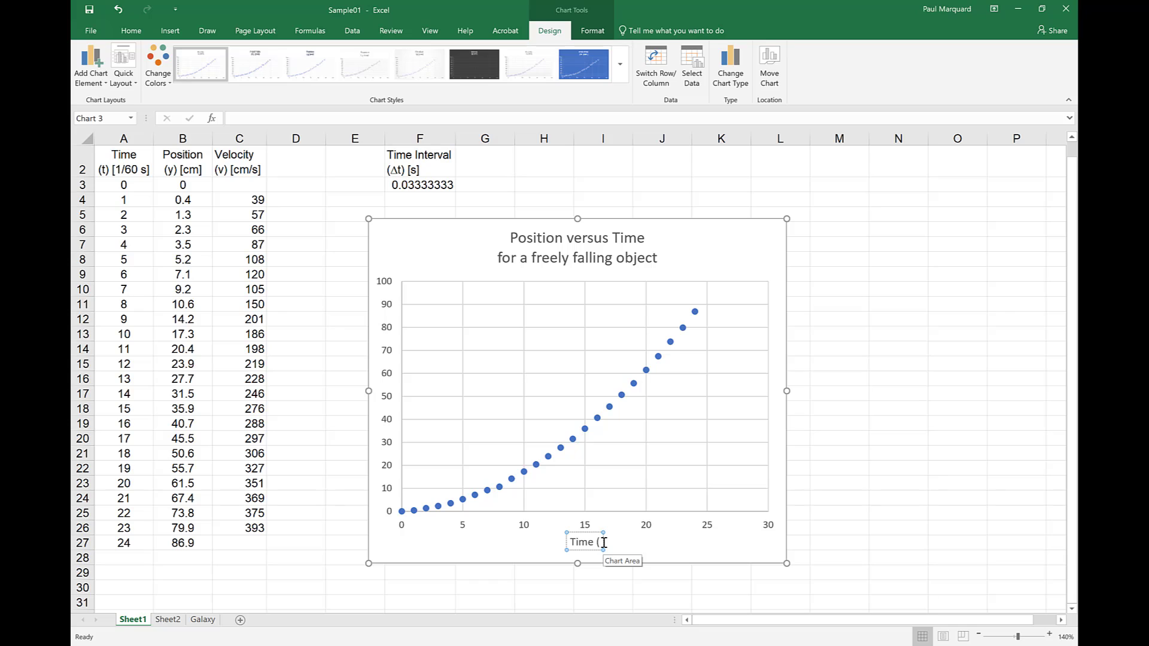
type("t)")
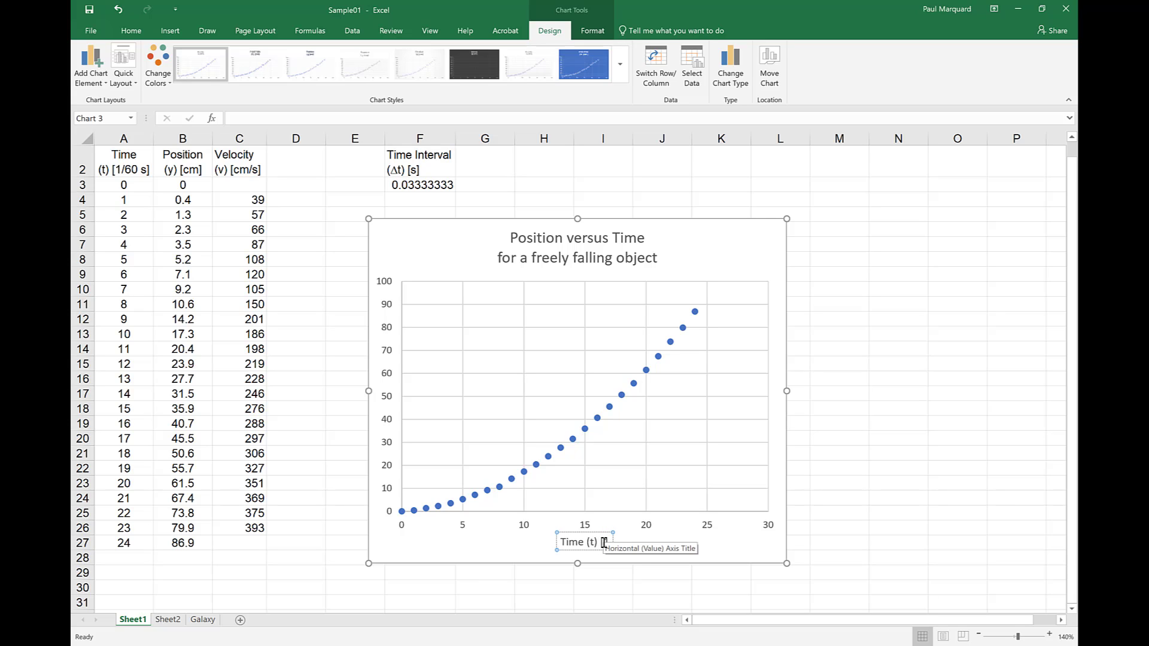
type(" [1/60 s]")
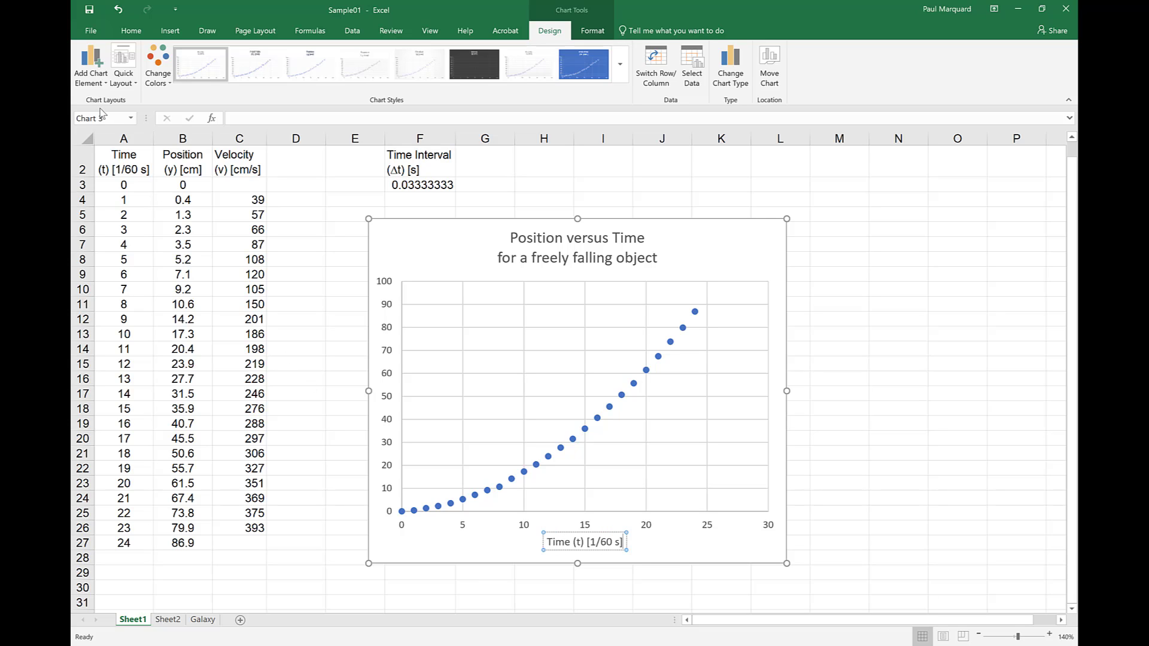
- Add a primary vertical axis title to the chart reading "Position (y) [cm]"
left_click(314, 328)
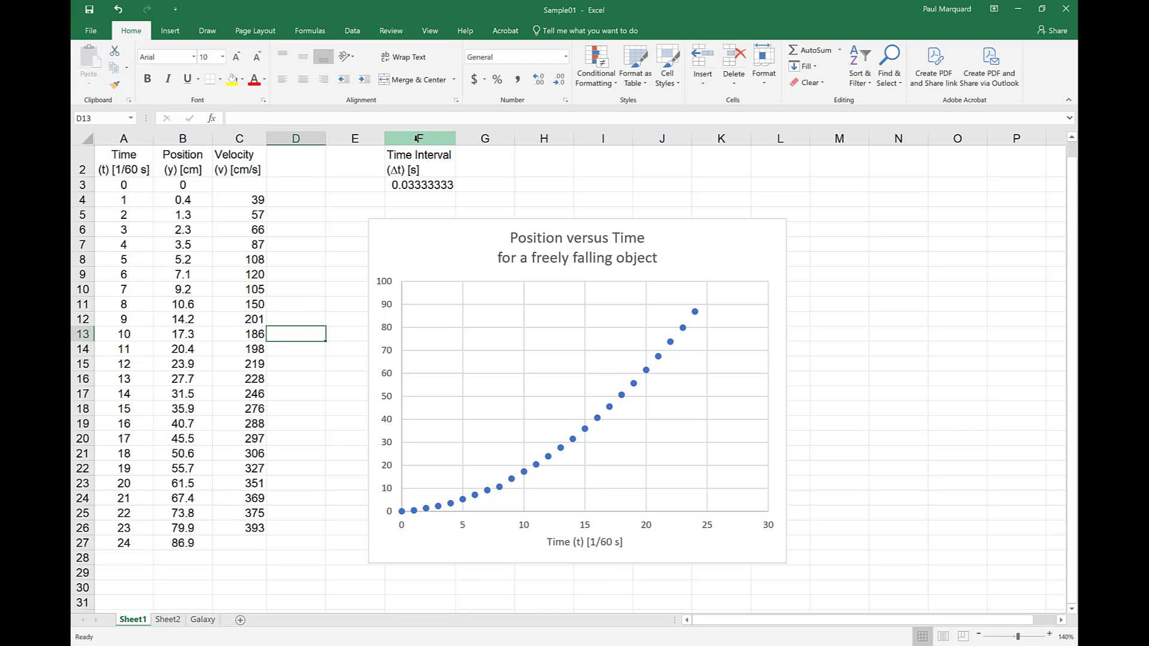
left_click(387, 356)
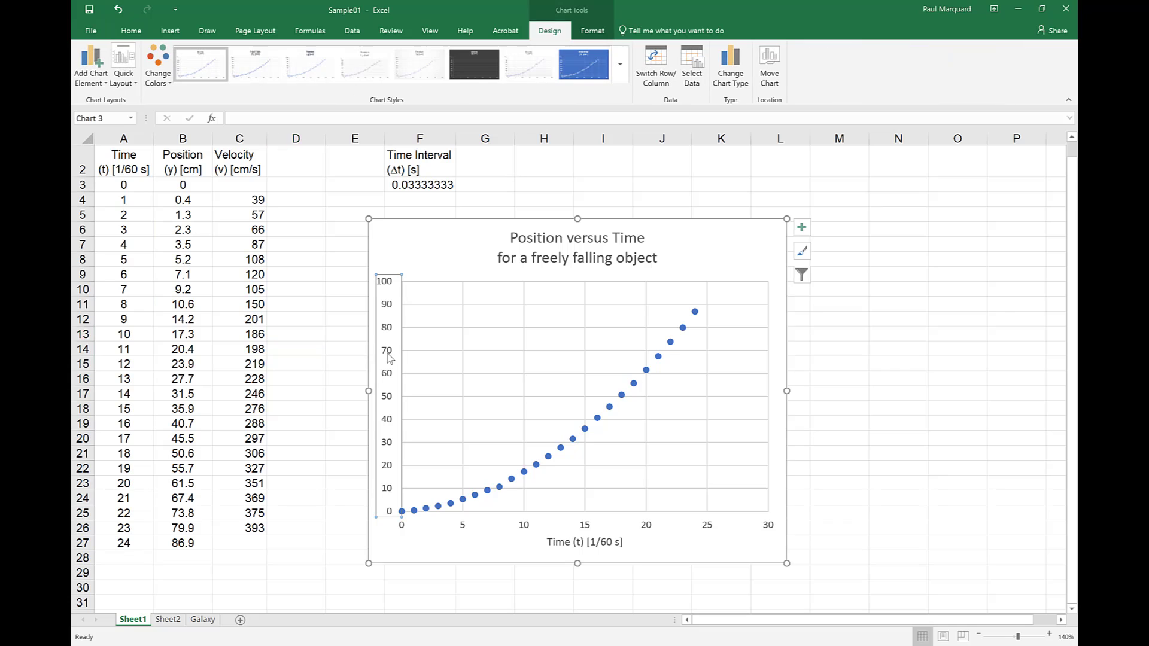
left_click(90, 72)
mouse_move(90, 118)
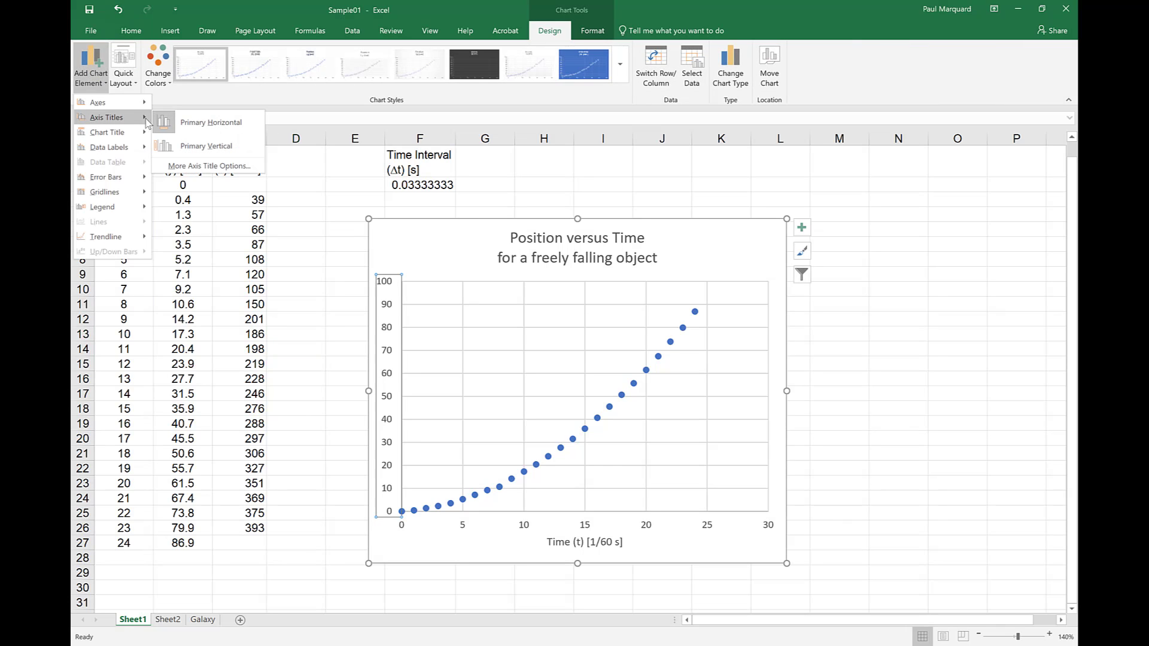
left_click(192, 148)
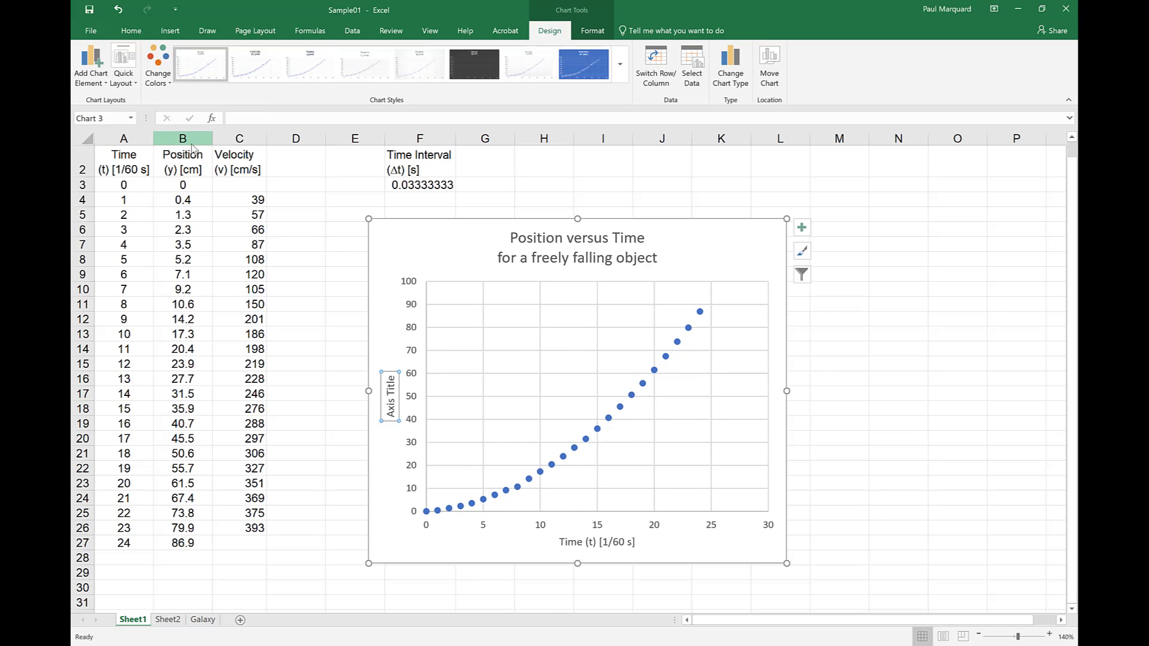
type("Position (")
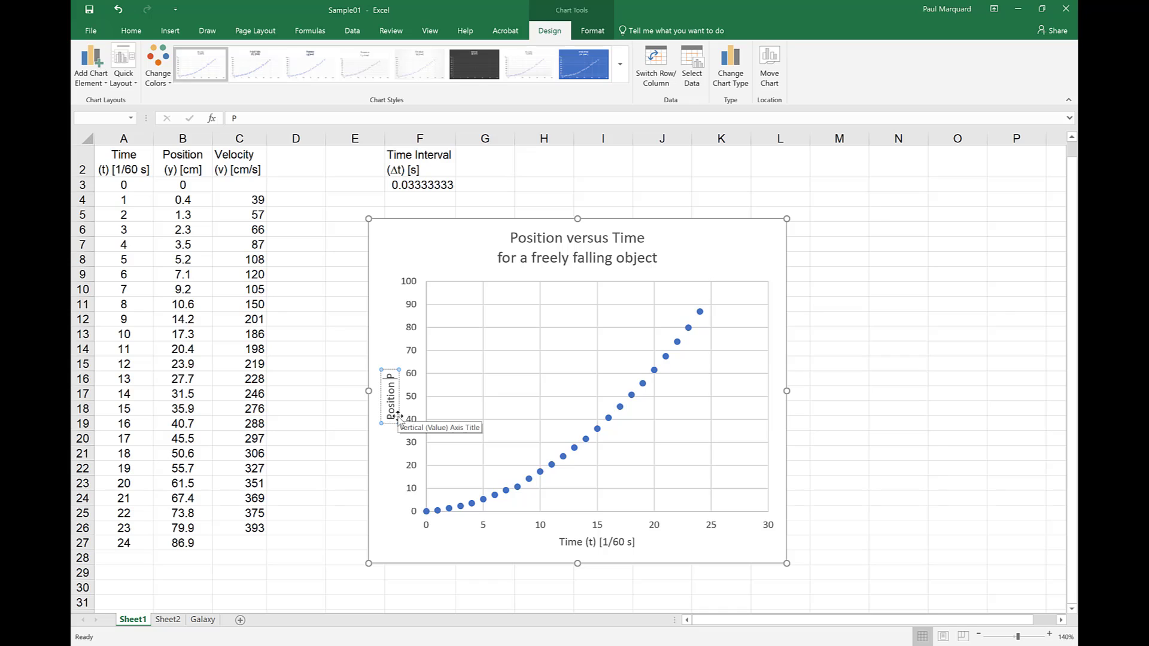
key("Delete")
type("(y) [cm]")
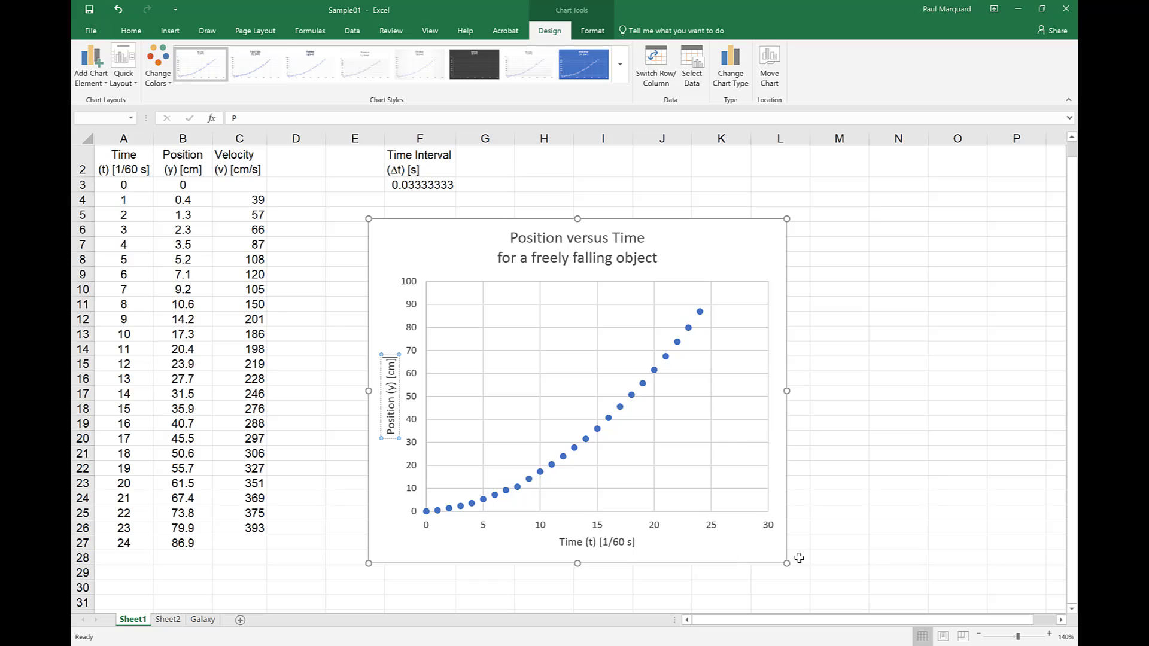
left_click(387, 236)
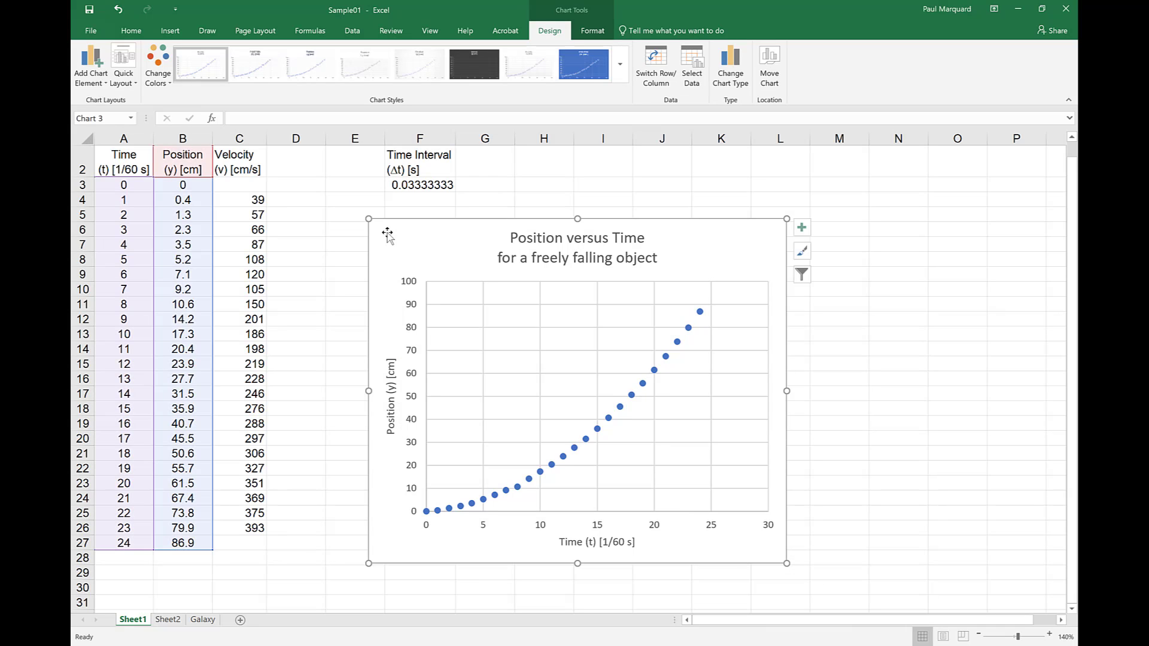